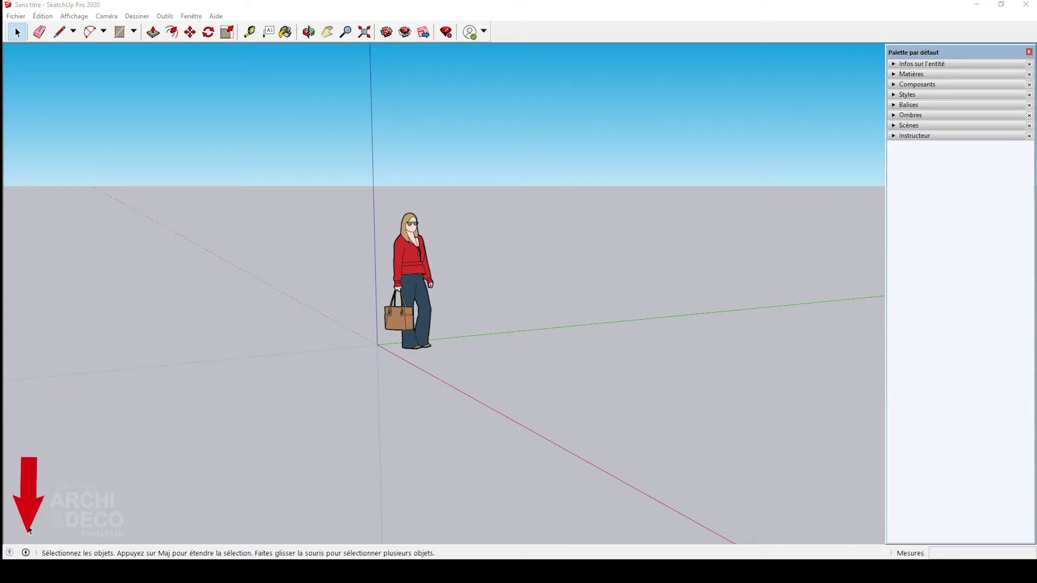
Step: Check the model credits, then enable Grand jeu d'outils in the Barres d'outils list
click(25, 553)
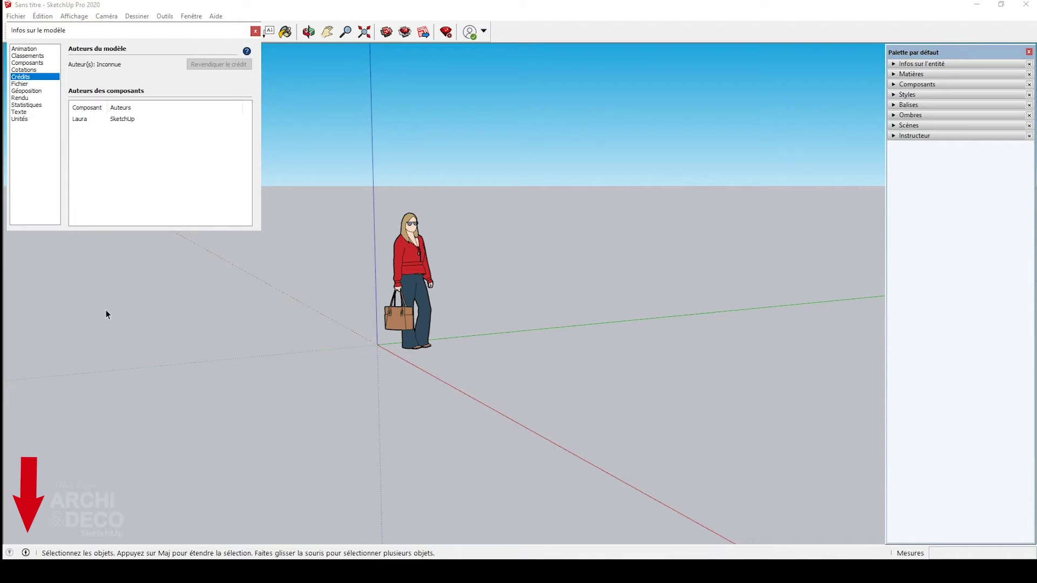
click(255, 31)
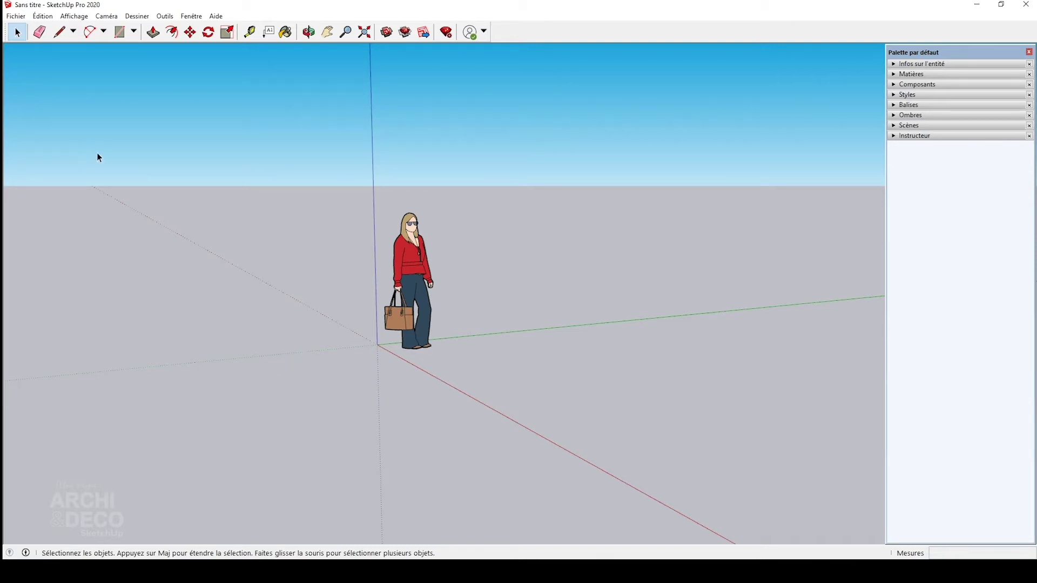
click(74, 17)
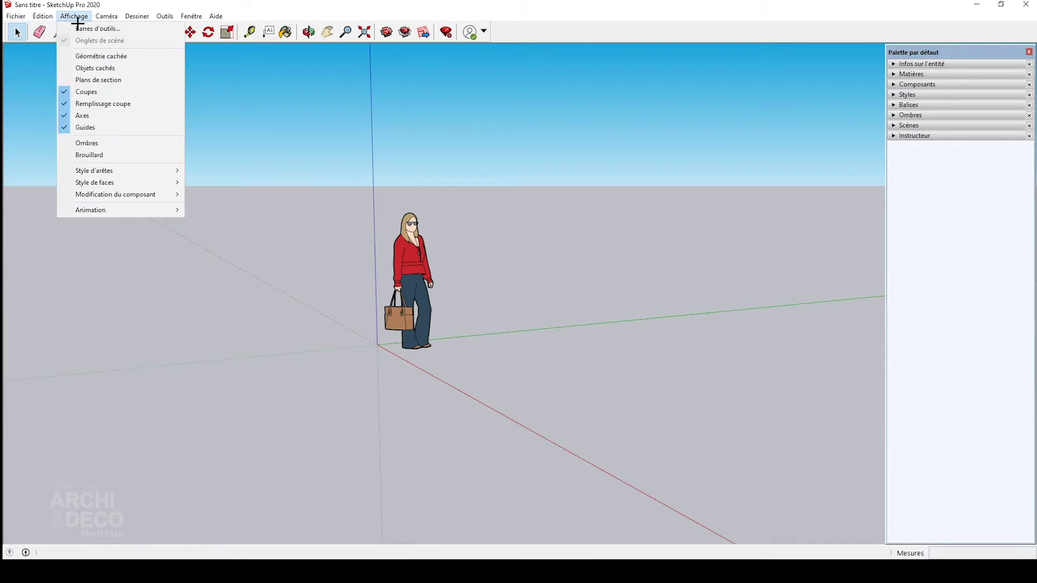
click(81, 29)
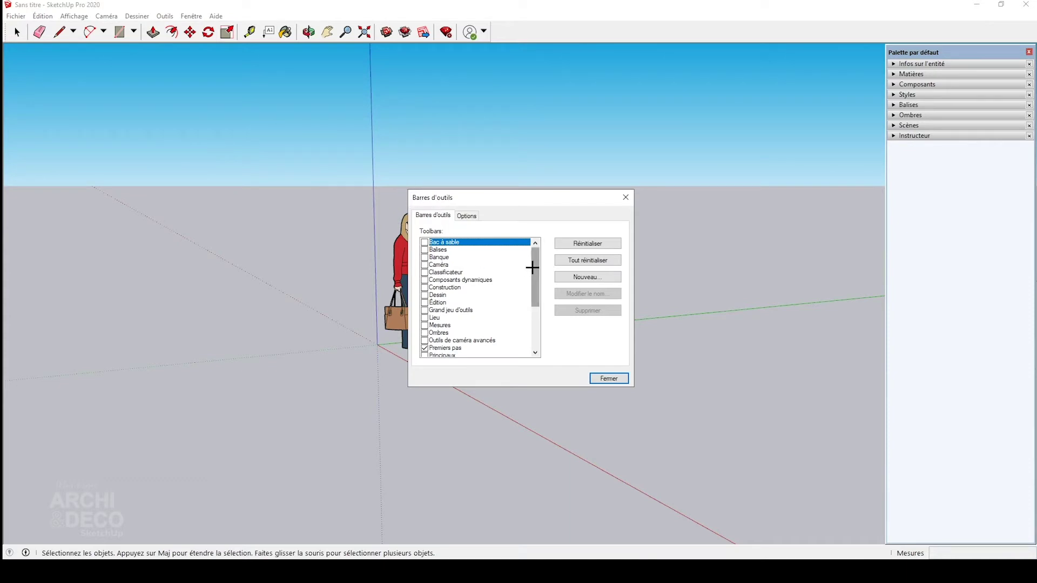
drag(533, 257, 532, 324)
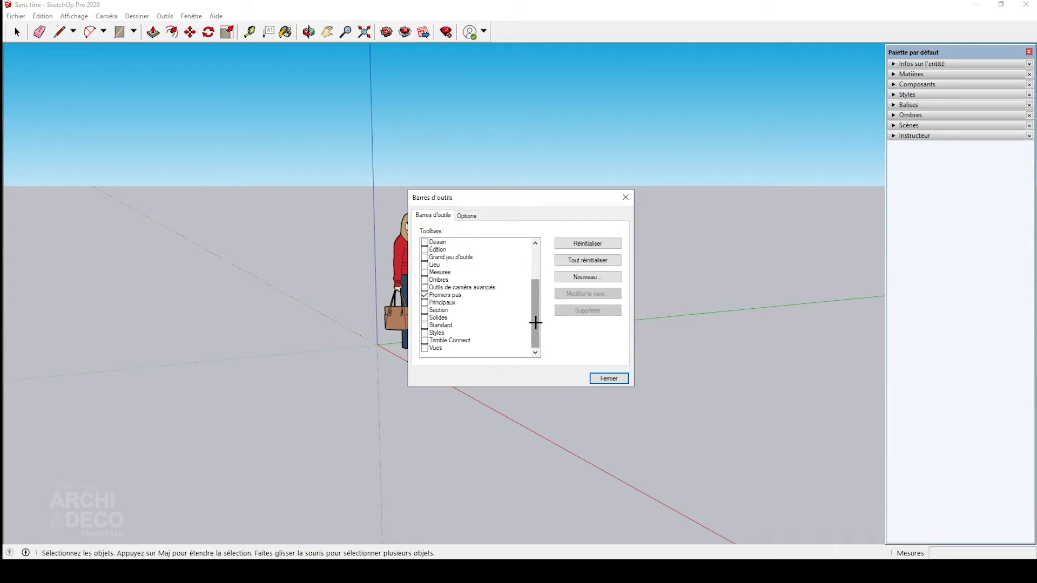
click(424, 257)
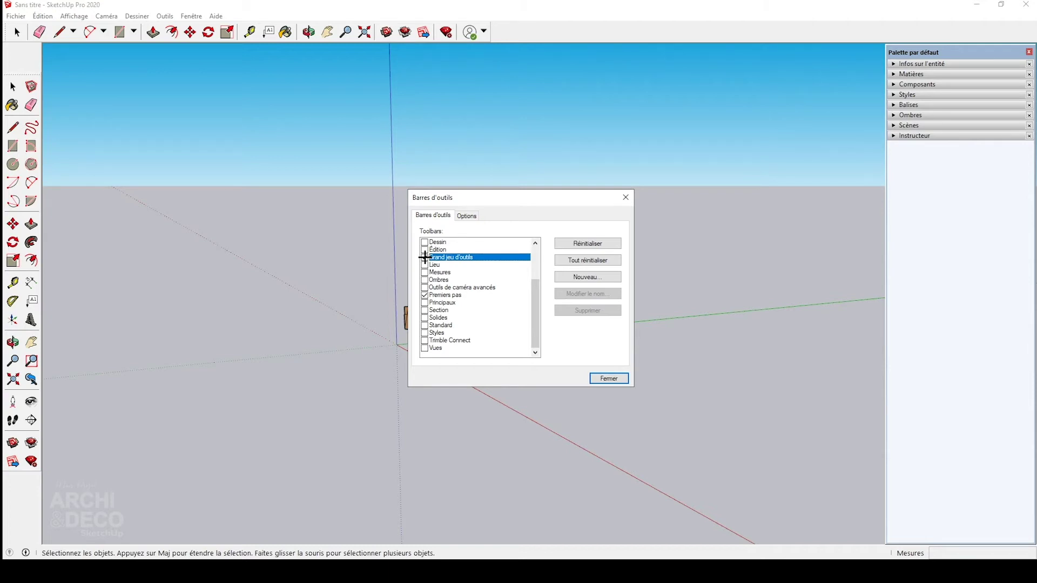
Step: Hide Premiers pas and show the Vues, Styles, Solides and Section toolbars
click(424, 258)
click(425, 296)
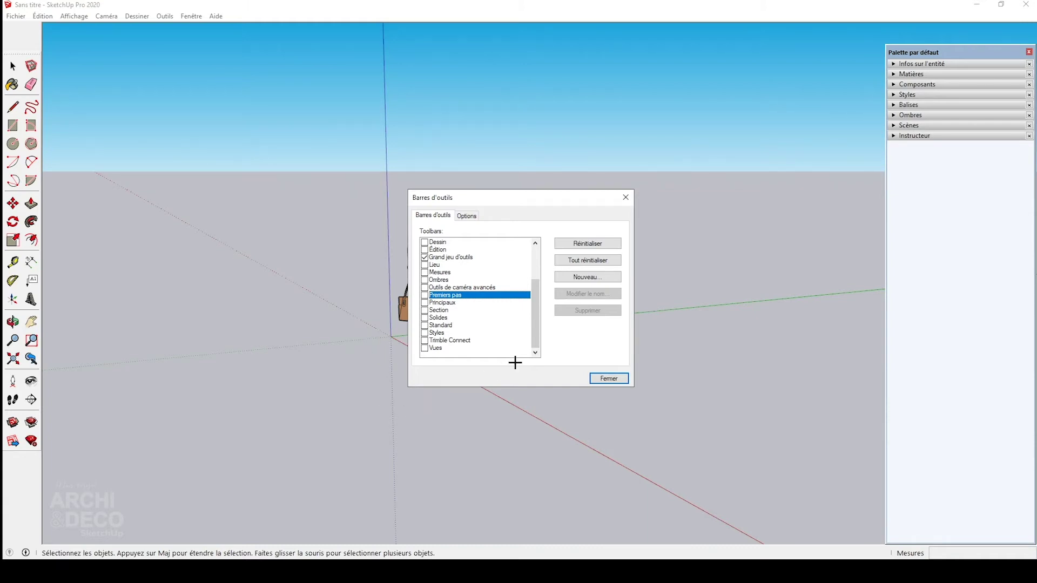
scroll(535, 341, up, 3)
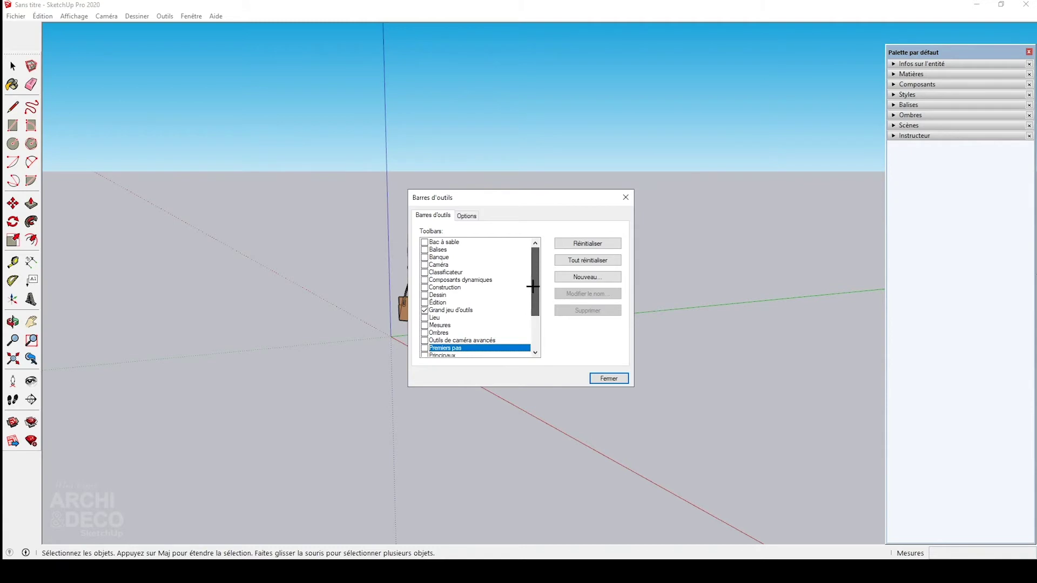
scroll(535, 341, down, 3)
click(424, 348)
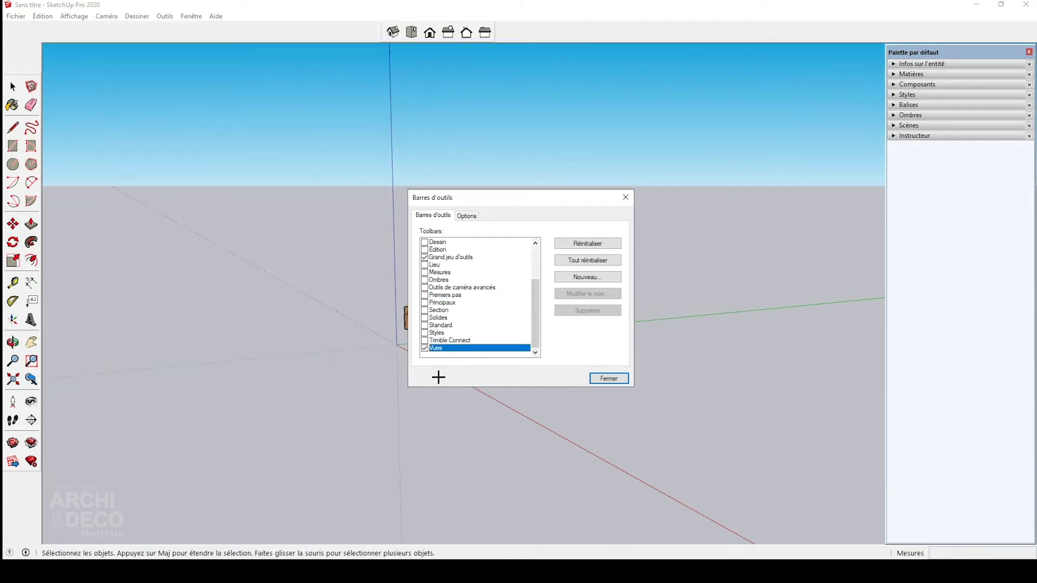
click(424, 333)
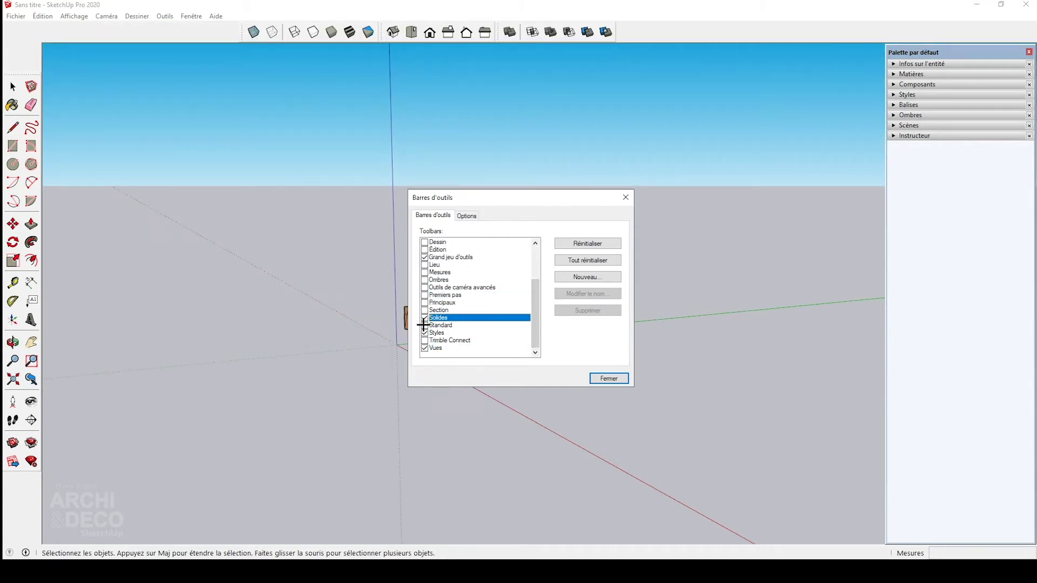
click(425, 310)
scroll(425, 311, up, 3)
scroll(453, 299, up, 3)
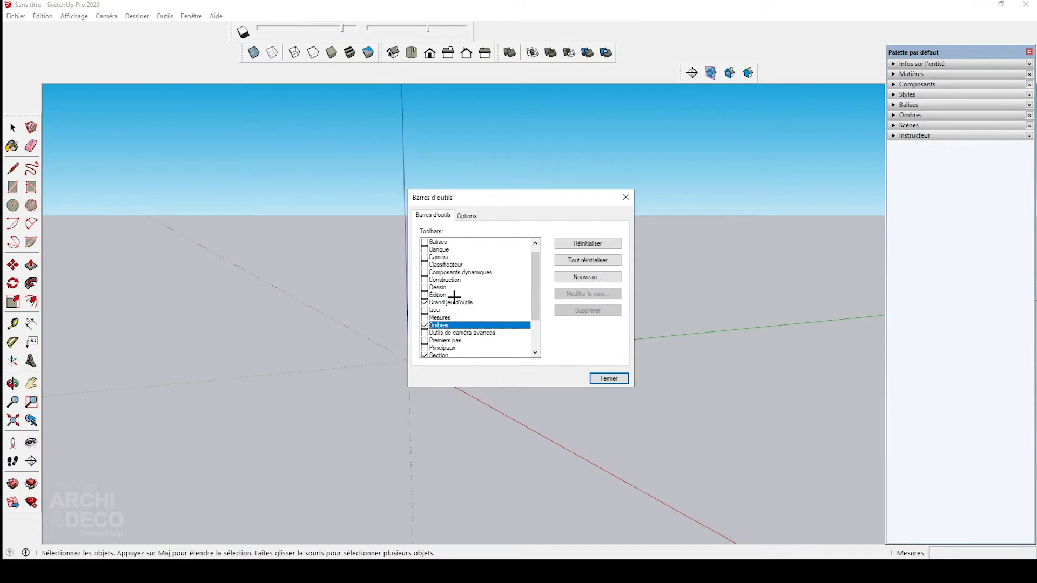
scroll(442, 306, up, 1)
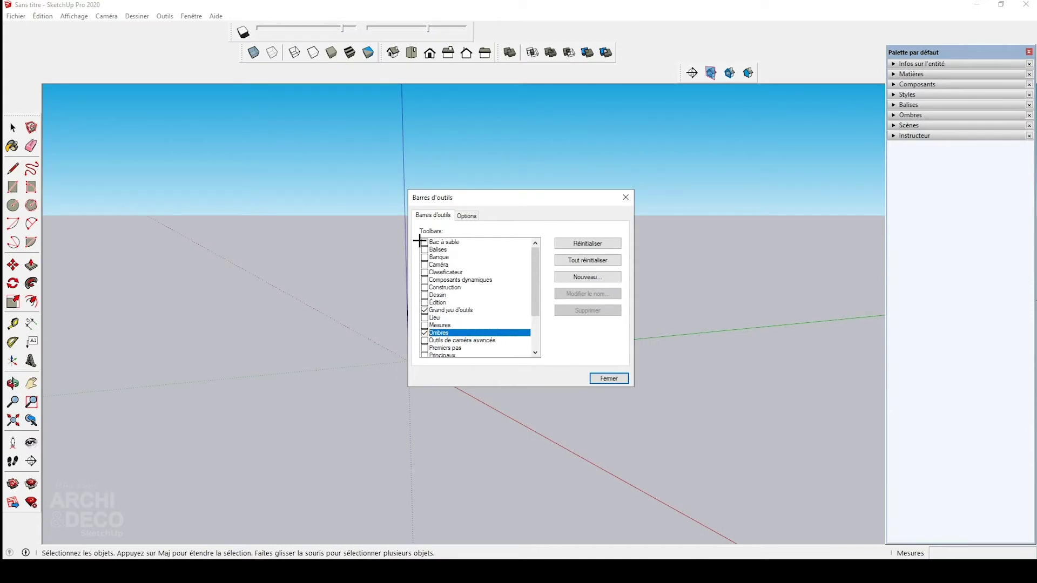
Step: Arrange the Ombres, Styles, Vues, Solides and camera toolbars into one top row
click(269, 33)
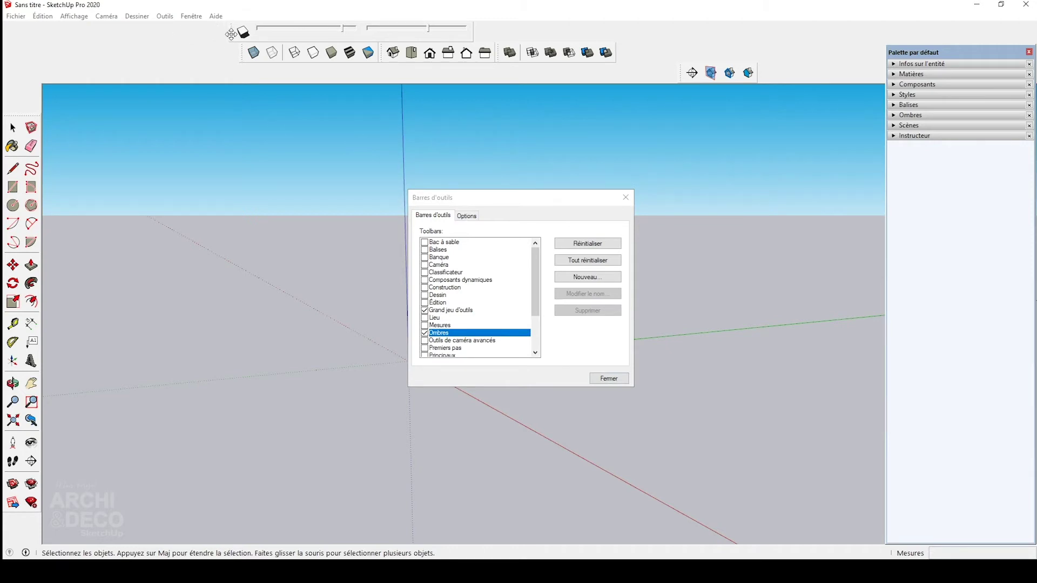
drag(231, 34, 16, 32)
drag(231, 51, 324, 32)
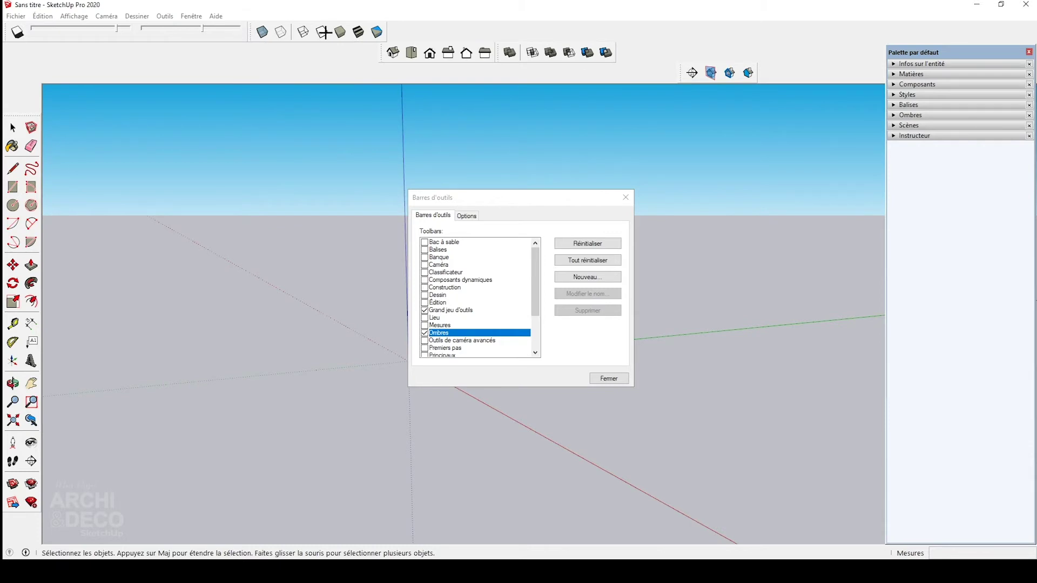
drag(384, 54, 390, 31)
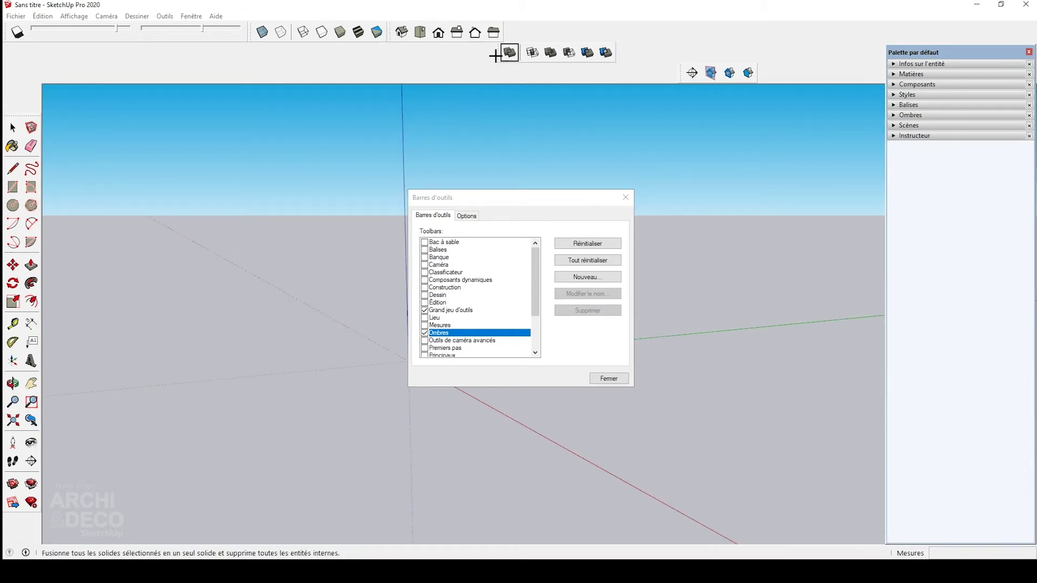
drag(495, 55, 503, 34)
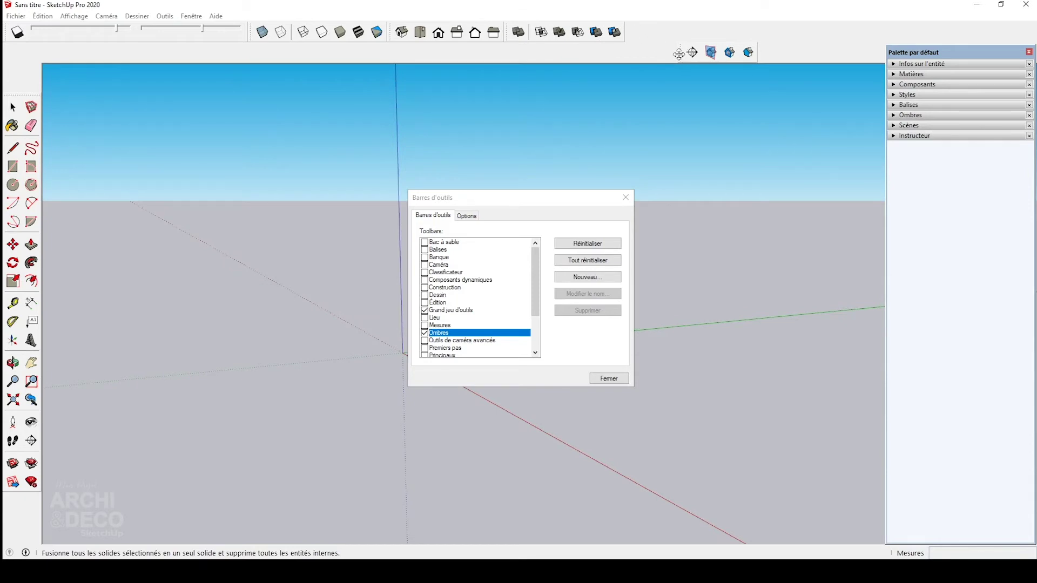
drag(678, 54, 628, 35)
drag(630, 24, 618, 24)
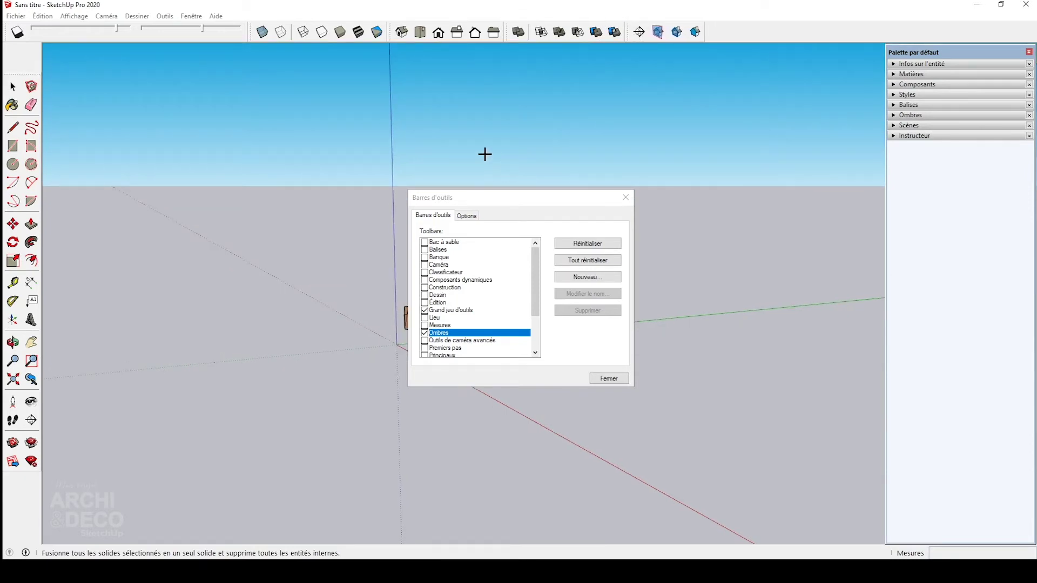
click(466, 215)
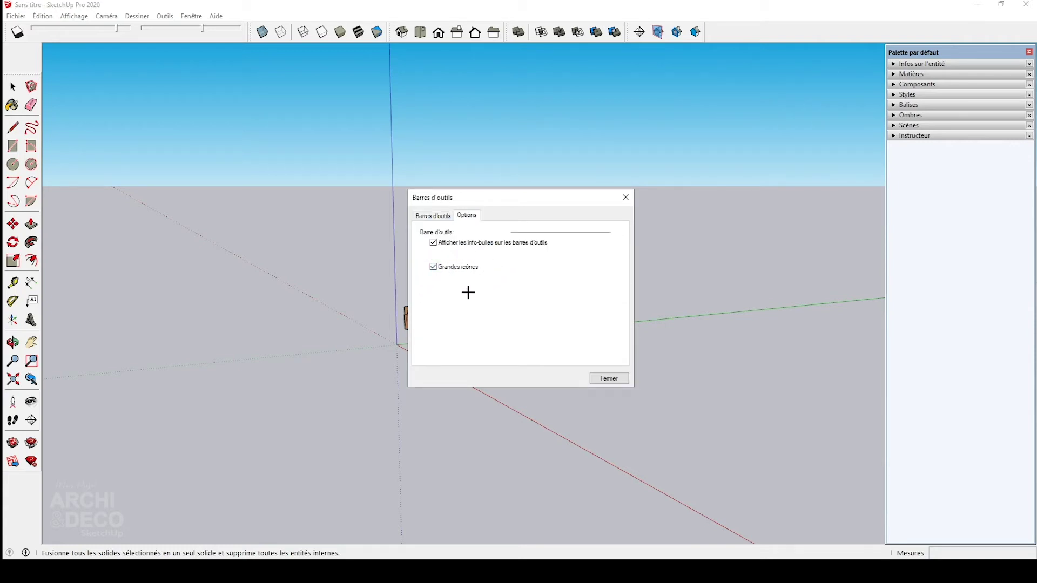
Step: Switch to small icons and pack Styles, Vues, Ombres and camera toolbars side by side
click(432, 266)
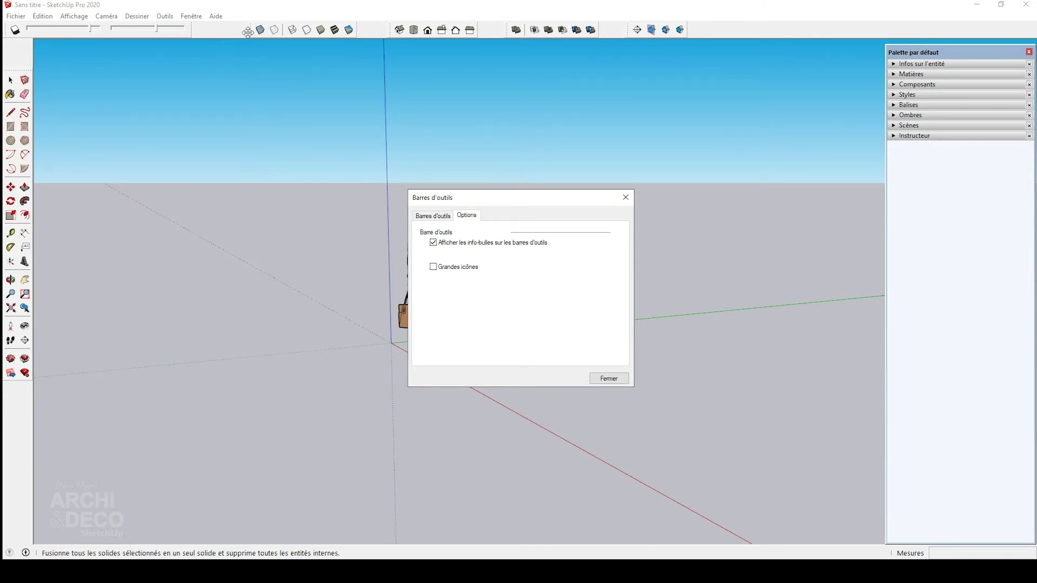
drag(254, 30, 198, 30)
drag(393, 30, 306, 30)
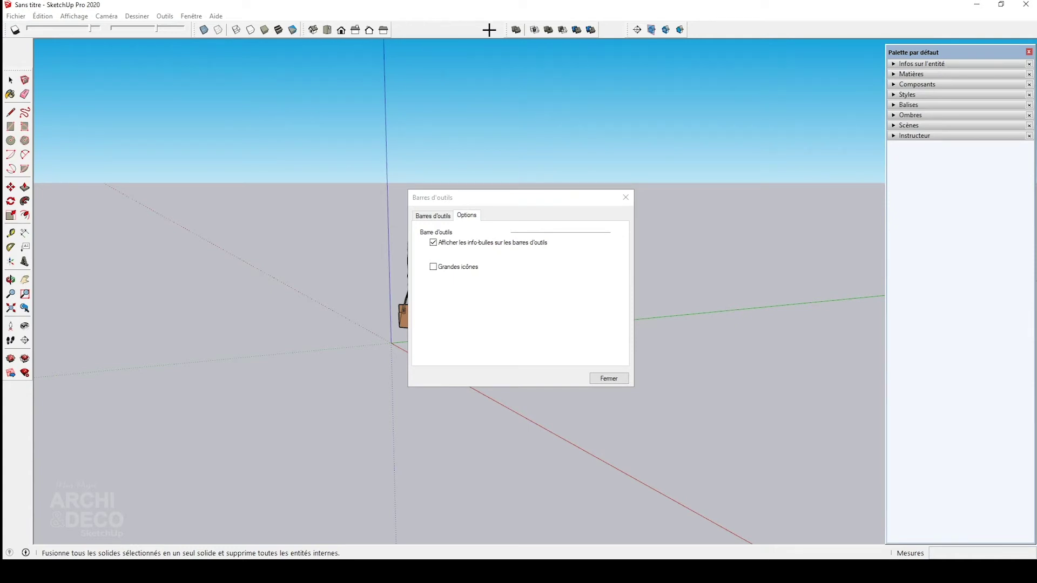
drag(509, 31, 391, 39)
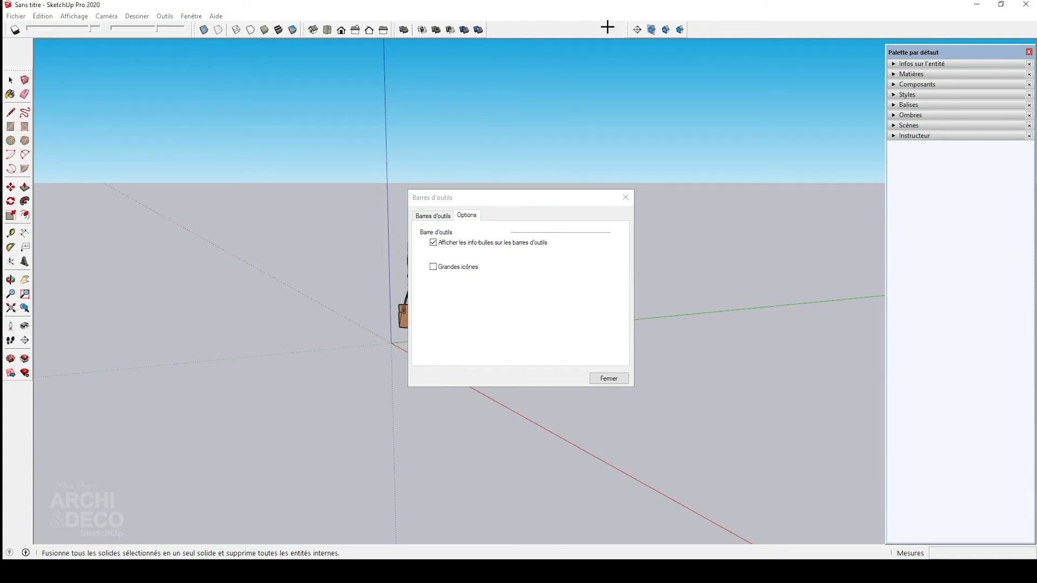
mouse_move(631, 30)
mouse_down()
mouse_move(488, 44)
mouse_move(488, 30)
mouse_up()
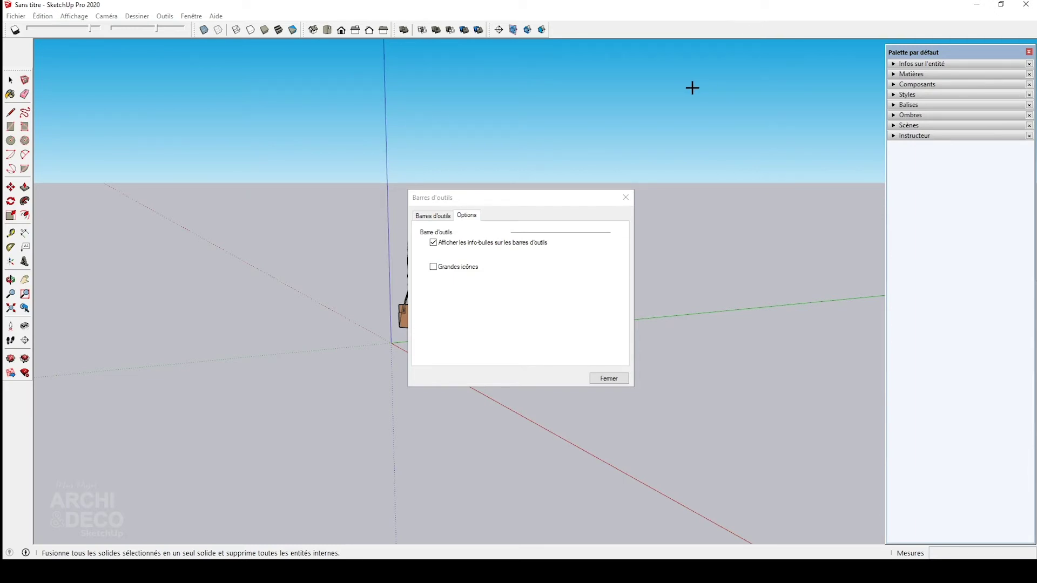
click(609, 379)
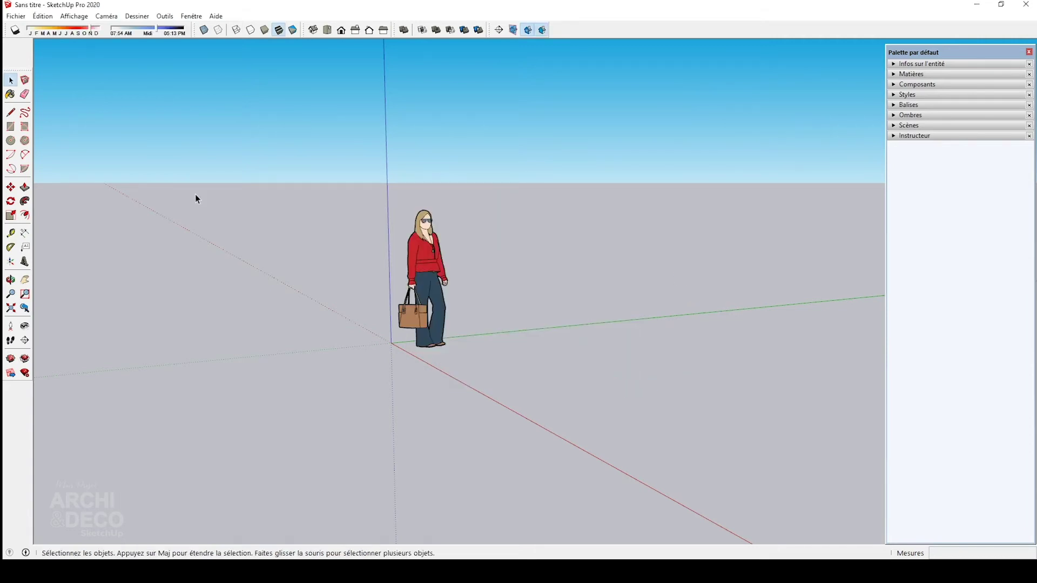
Step: Raise the large tool set, then float the default tray right and the tool set
drag(15, 71, 11, 40)
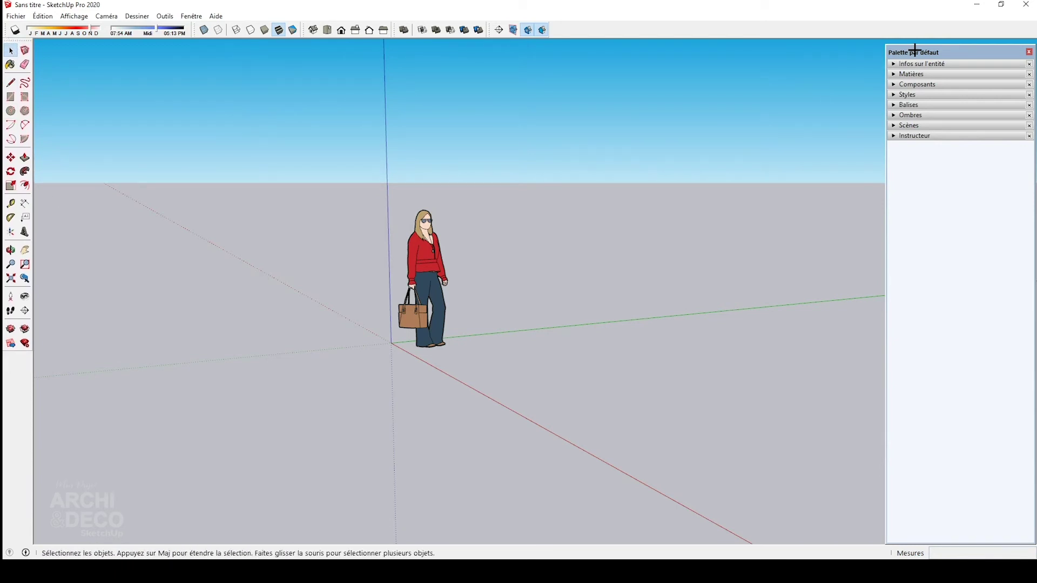
mouse_move(914, 51)
mouse_down()
mouse_move(508, 151)
mouse_move(63, 47)
mouse_up()
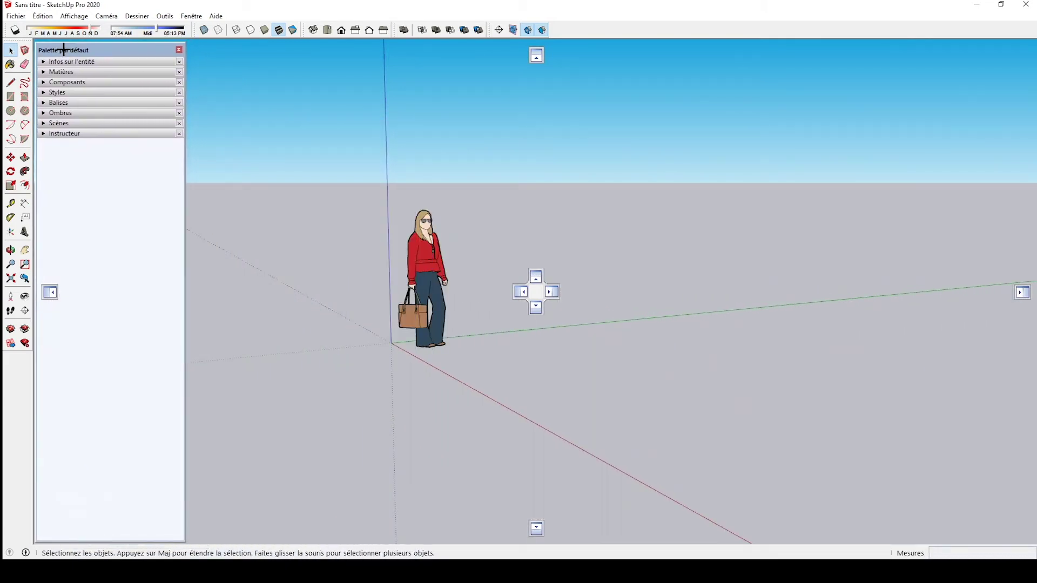
drag(63, 46, 63, 47)
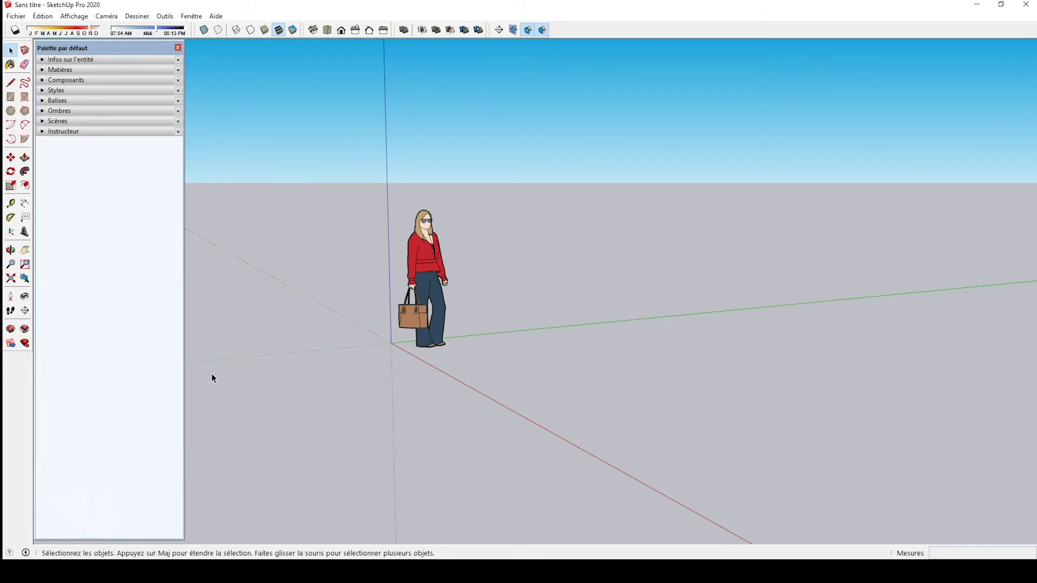
mouse_move(319, 321)
middle_down()
mouse_move(333, 301)
mouse_move(517, 281)
mouse_move(286, 308)
mouse_move(496, 247)
middle_up()
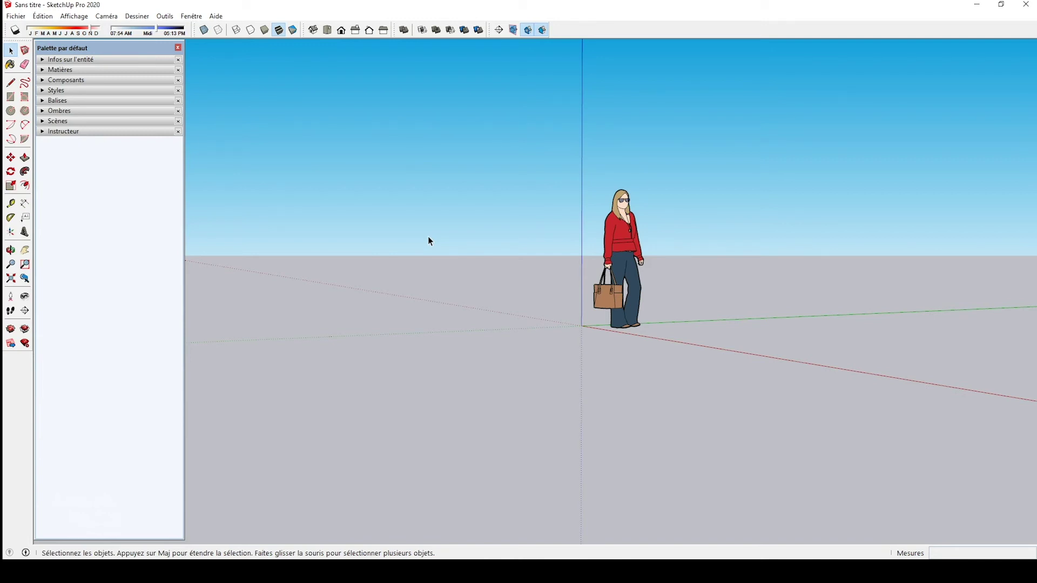
drag(143, 47, 893, 55)
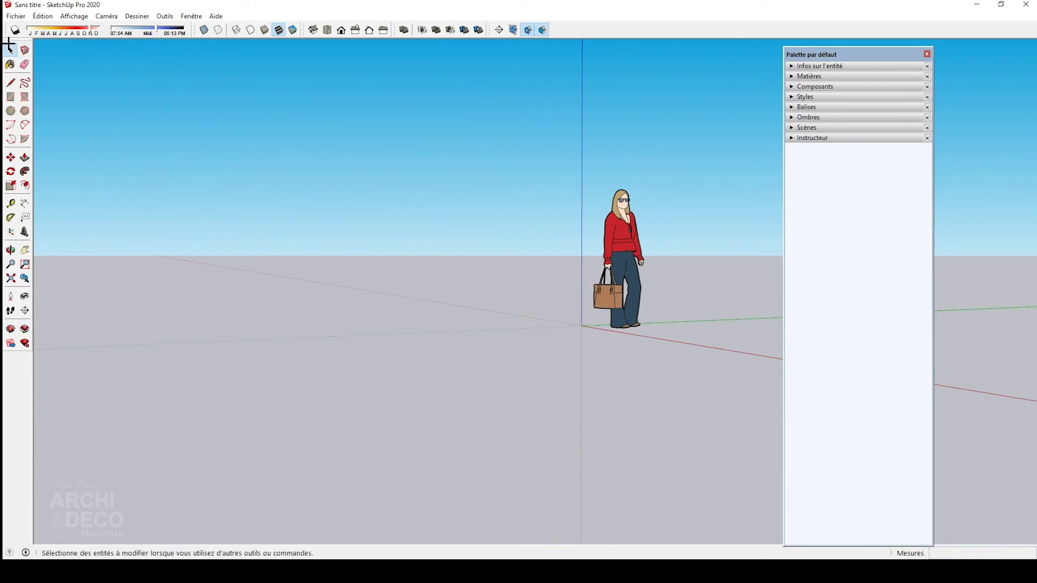
mouse_move(9, 43)
mouse_down()
mouse_move(789, 31)
mouse_move(1009, 54)
mouse_up()
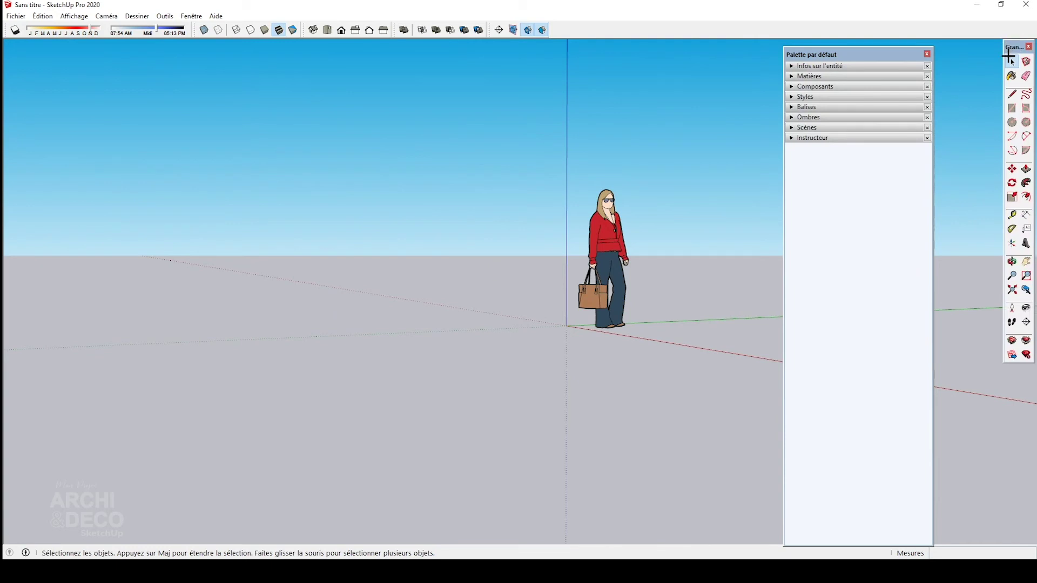
Step: Dock Grand jeu d'outils at the far left, the default tray beside it, and remove Instructeur
drag(891, 55, 957, 47)
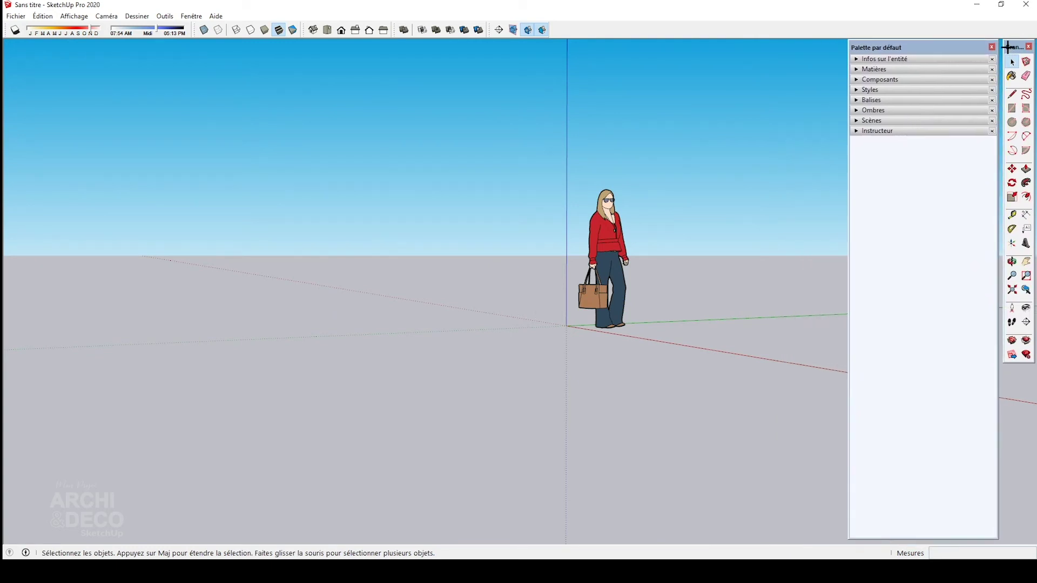
drag(1009, 47, 10, 47)
mouse_move(884, 48)
mouse_down()
mouse_move(198, 105)
mouse_move(20, 292)
mouse_up()
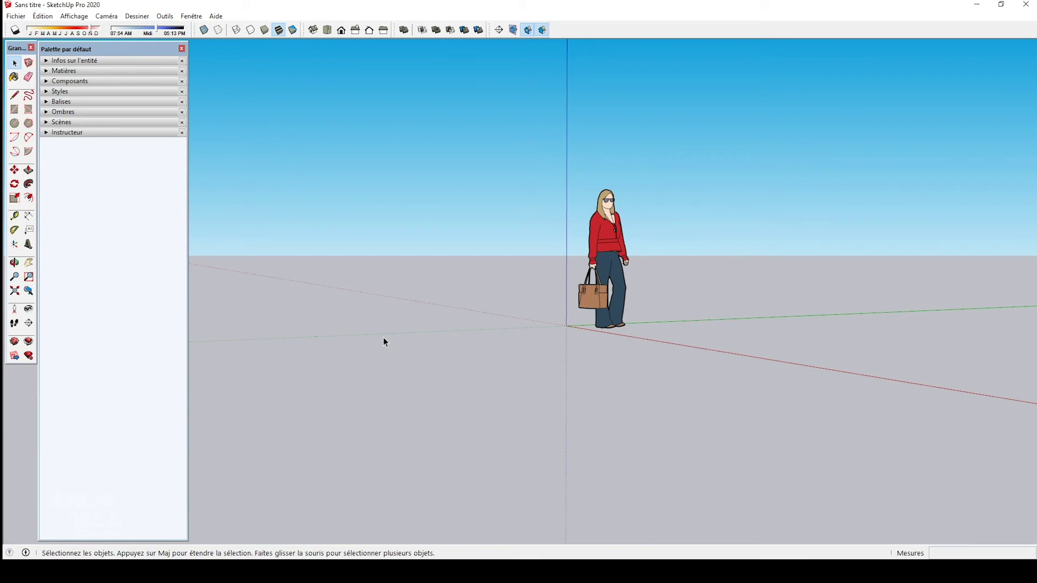
click(183, 133)
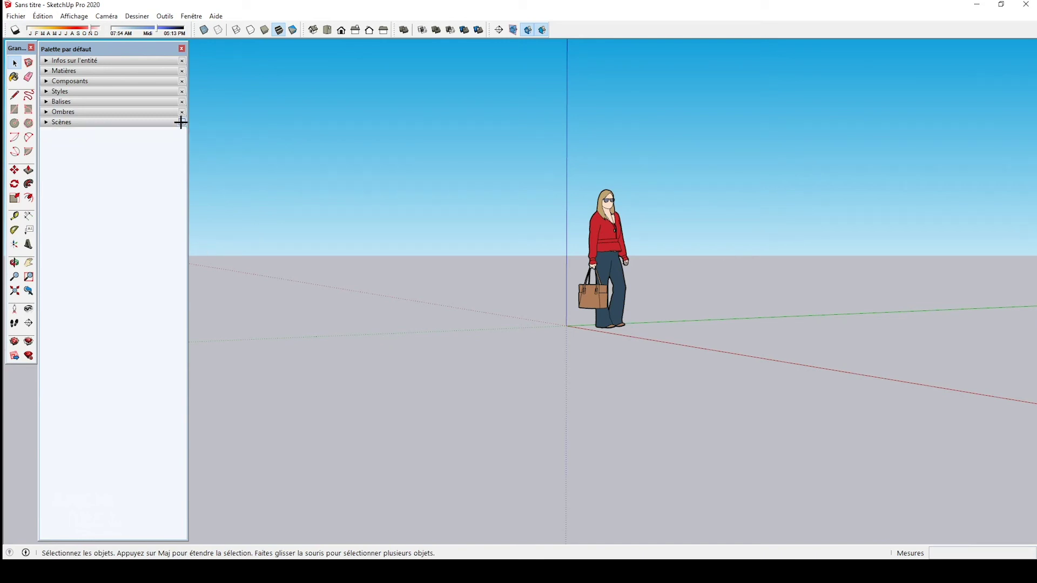
Step: Remove the Scènes, Ombres, Styles, Composants and Matières panels, then expand and collapse Balises
click(182, 122)
click(183, 91)
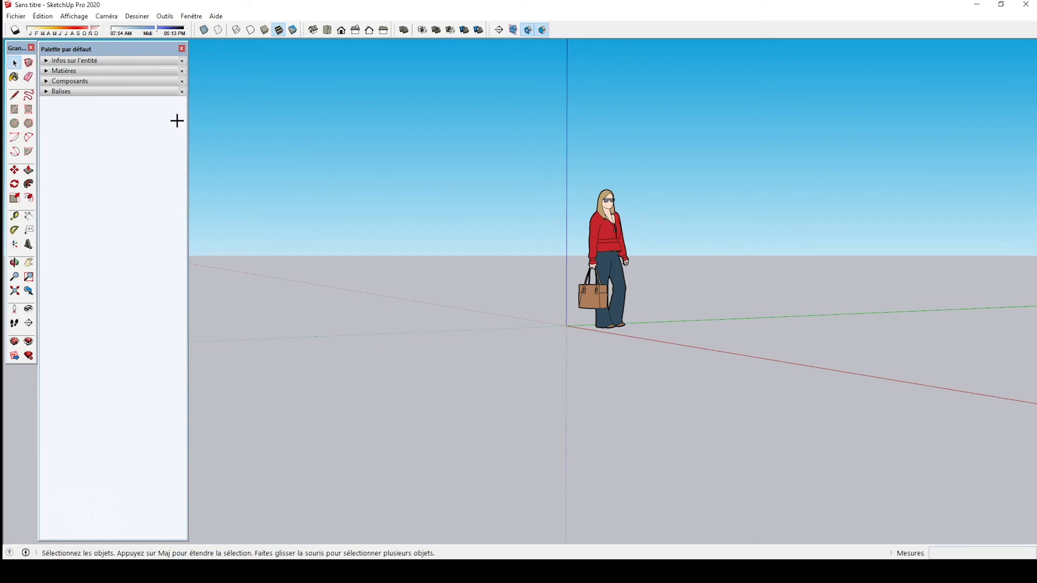
click(182, 71)
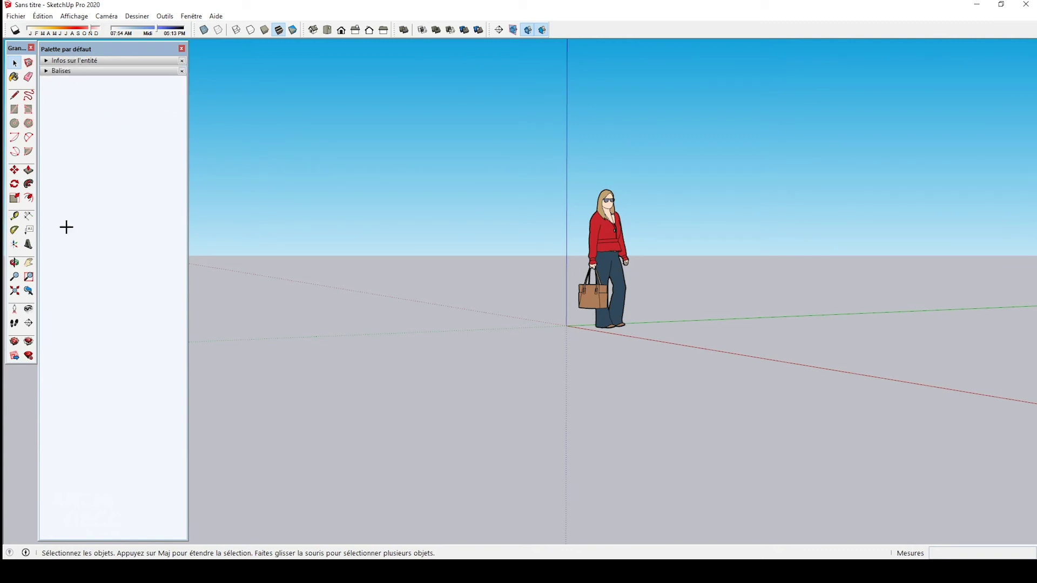
click(43, 71)
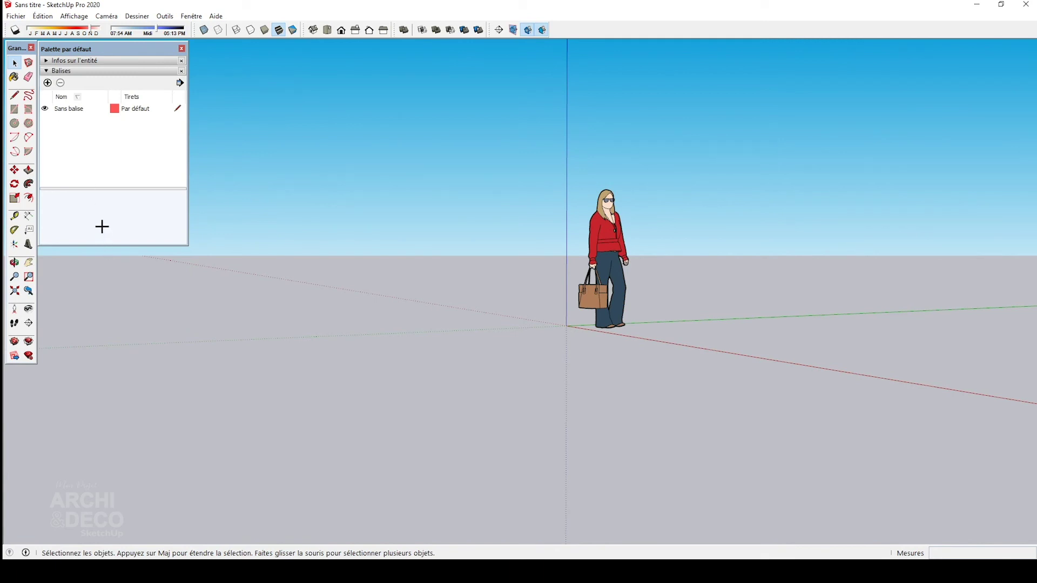
click(114, 70)
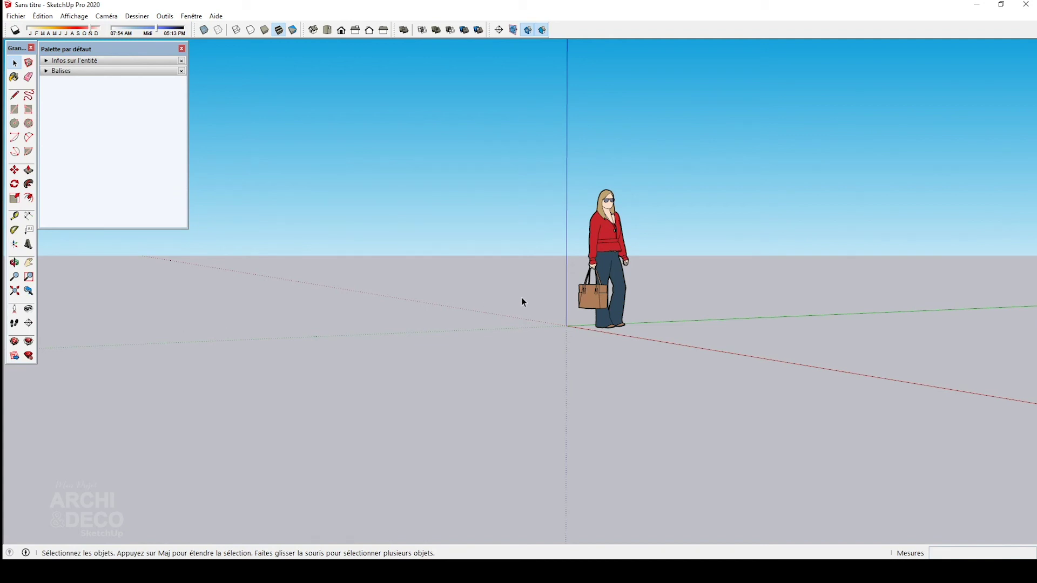
Step: Orbit the view so the figure sits lower and left, then return to Select
key(o)
mouse_move(546, 254)
mouse_down()
mouse_move(368, 331)
mouse_move(271, 308)
mouse_move(690, 229)
mouse_move(546, 294)
mouse_move(416, 325)
mouse_move(408, 338)
mouse_up()
key(space)
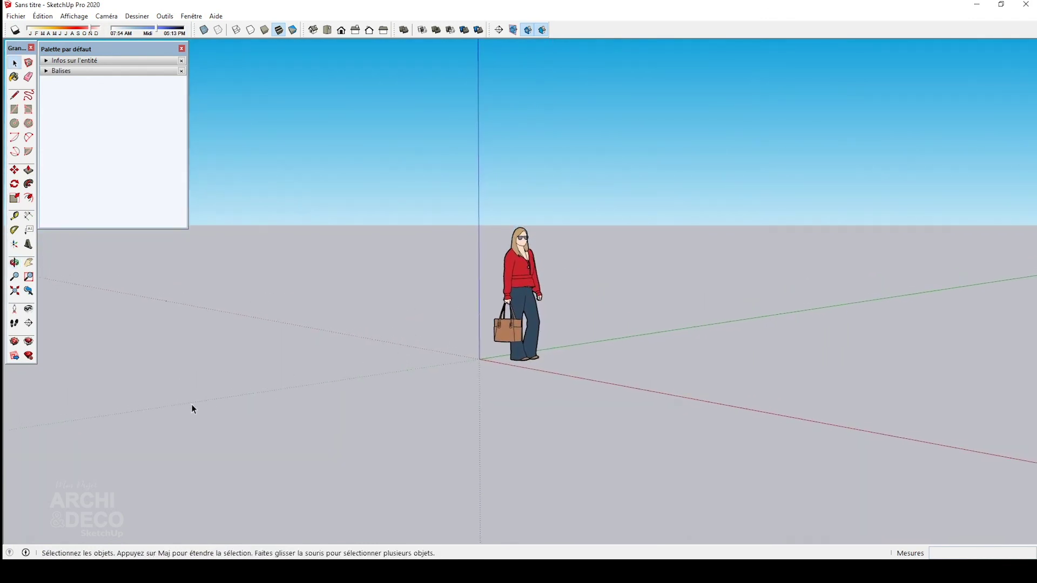